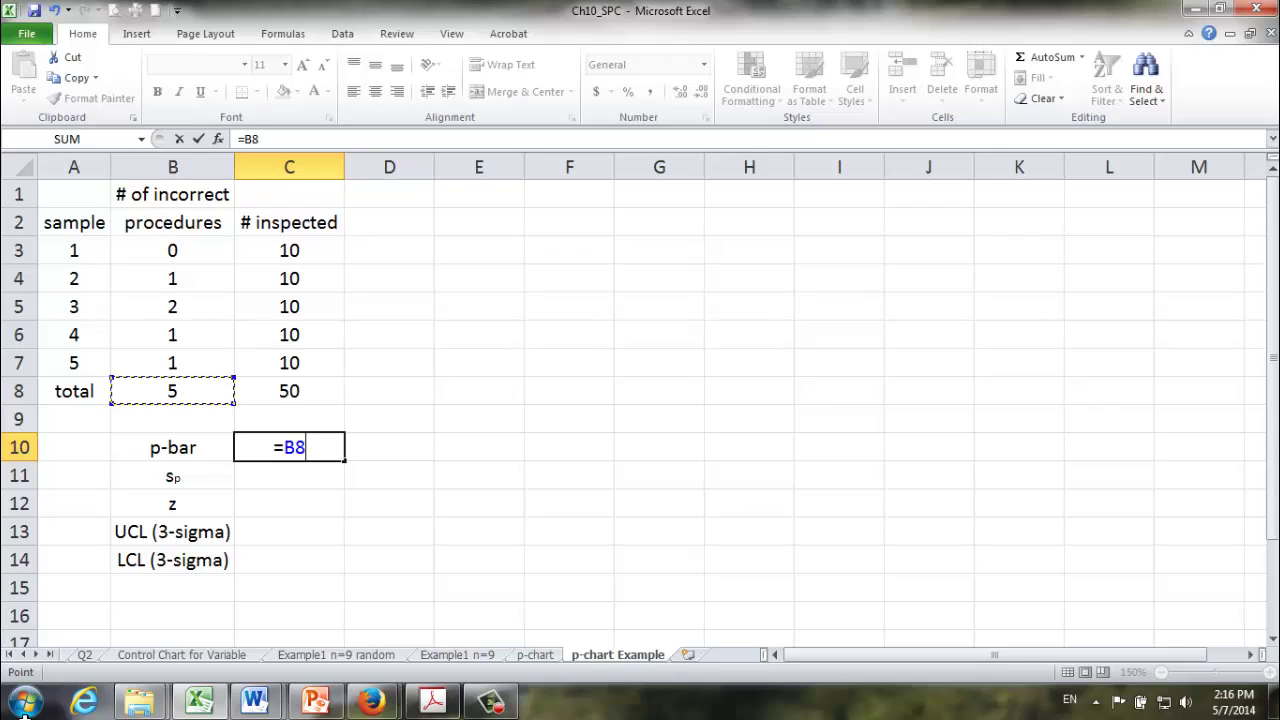
# - Complete the p-bar formula in C10 as =B8/C8, dividing total incorrect procedures by total inspected
pyautogui.write('/')
pyautogui.press('Up')
pyautogui.press('Up')
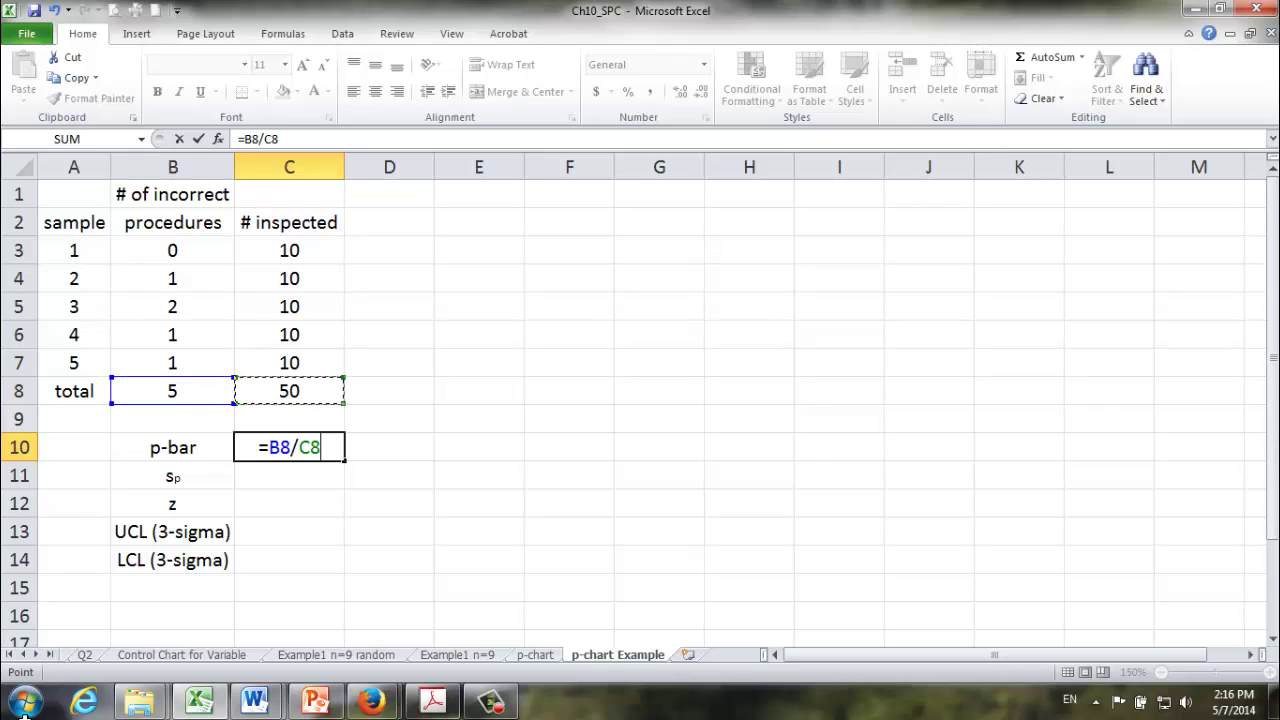
pyautogui.press('Return')
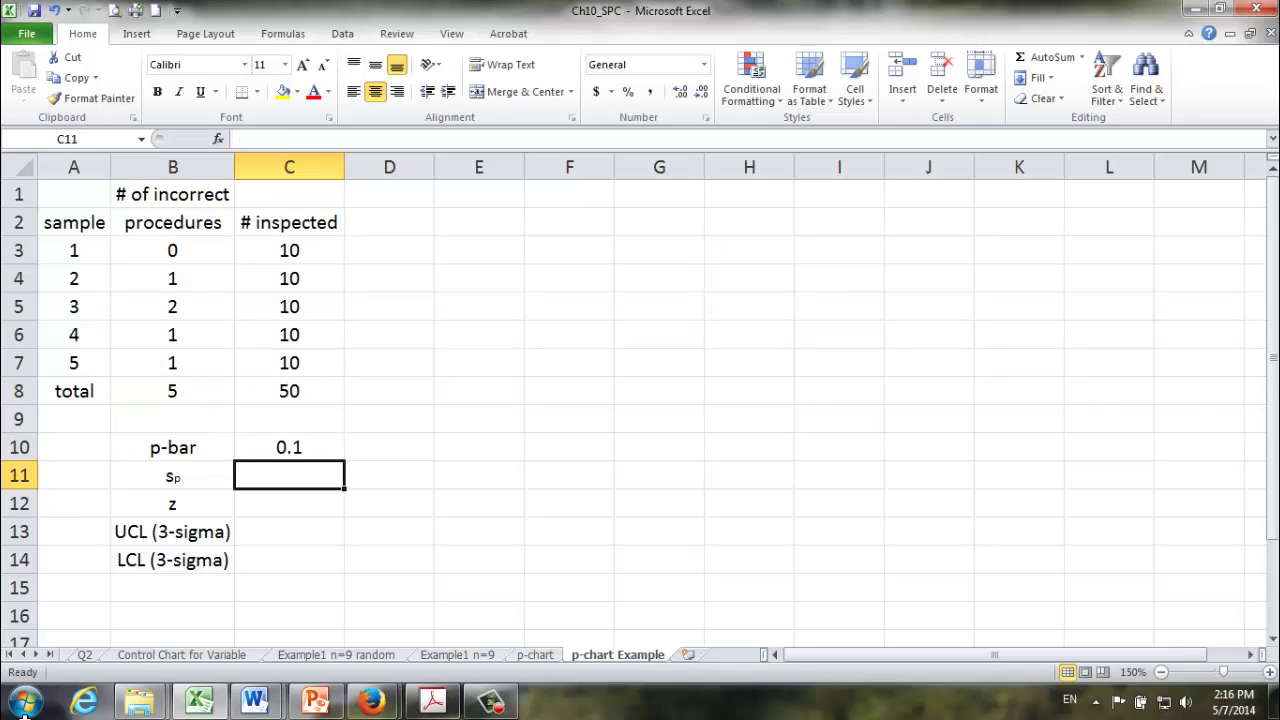
# - Calculate the standard deviation sp in C11 with the formula =SQRT(C10*(1-C10)/10)
pyautogui.write('=')
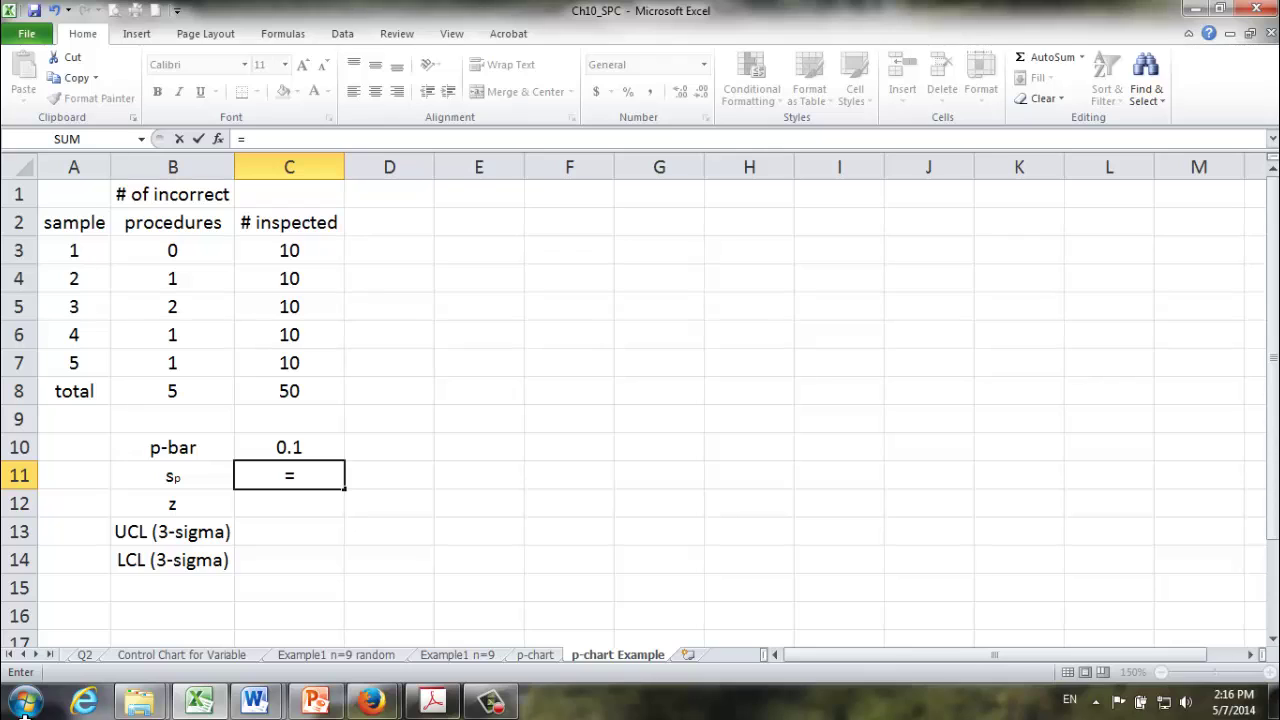
pyautogui.write('s')
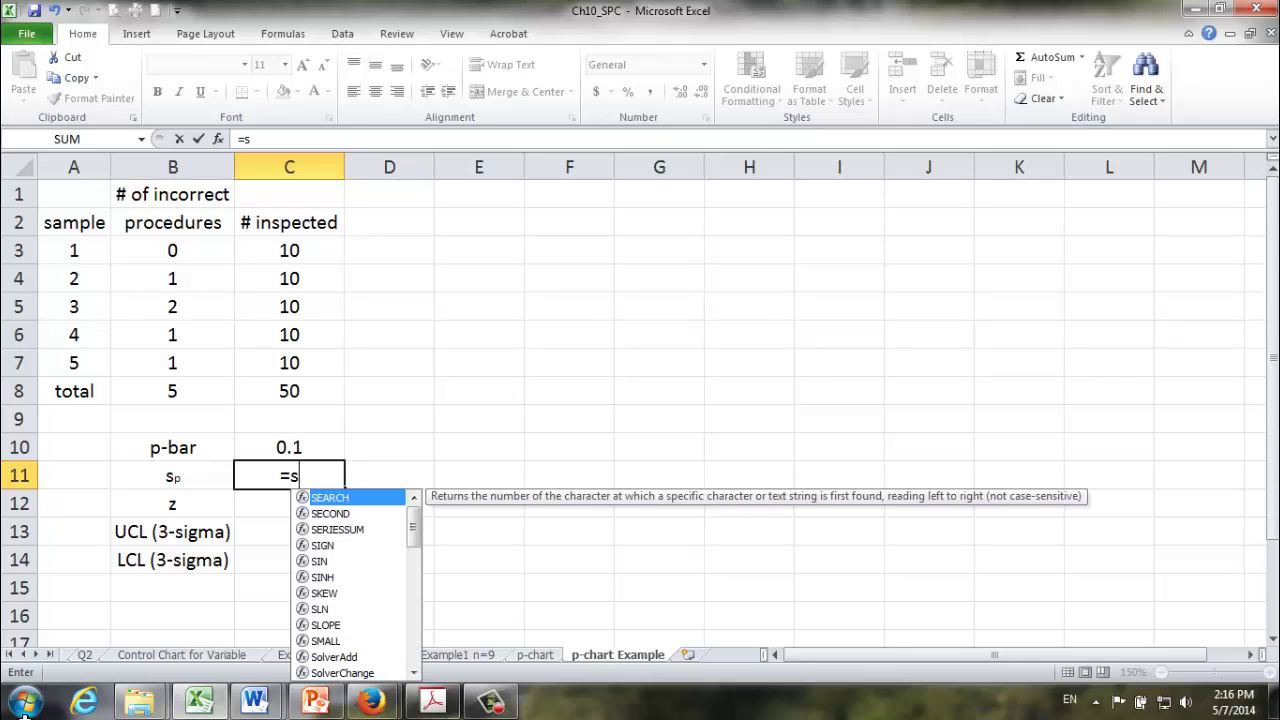
pyautogui.write('qrt')
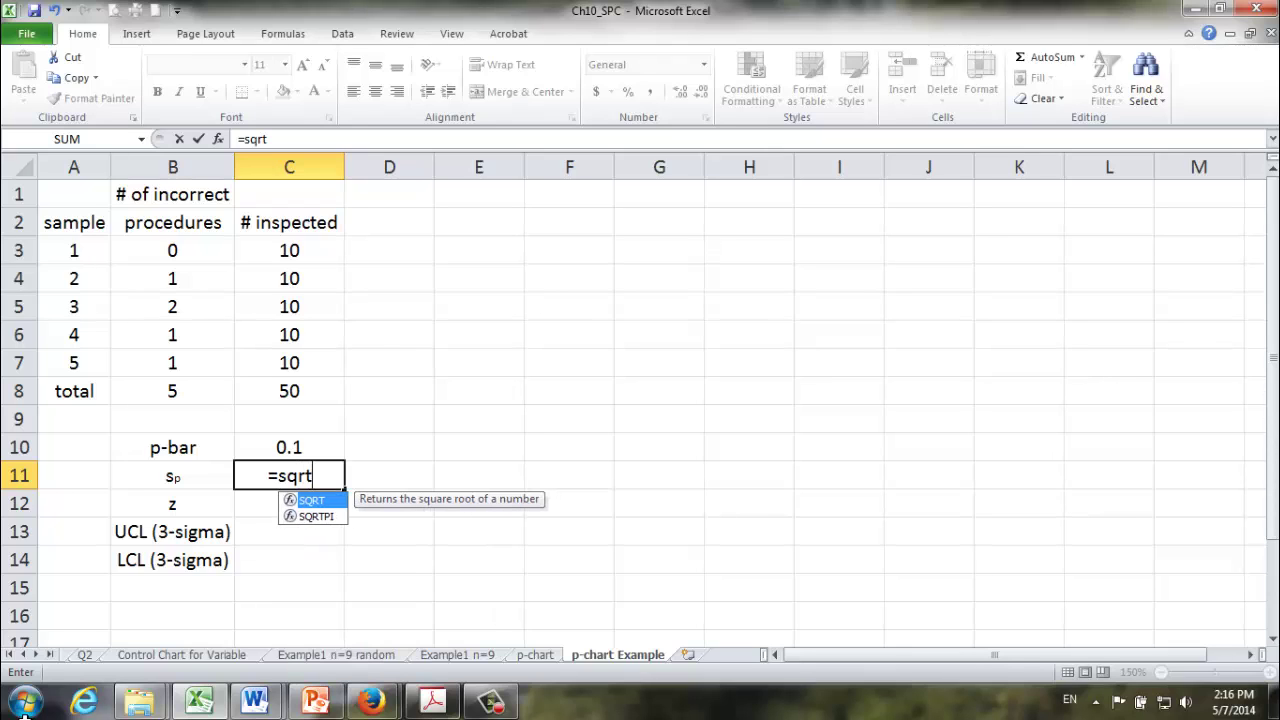
pyautogui.write('(')
pyautogui.press('Up')
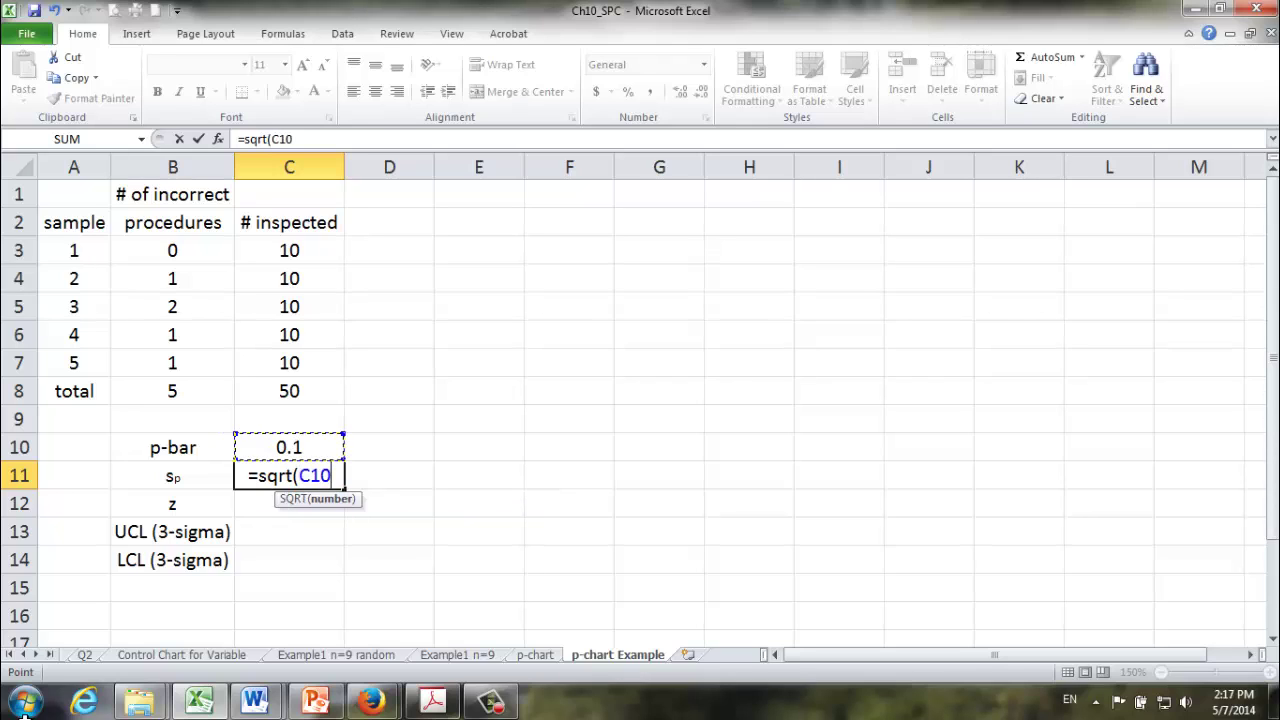
pyautogui.write('*')
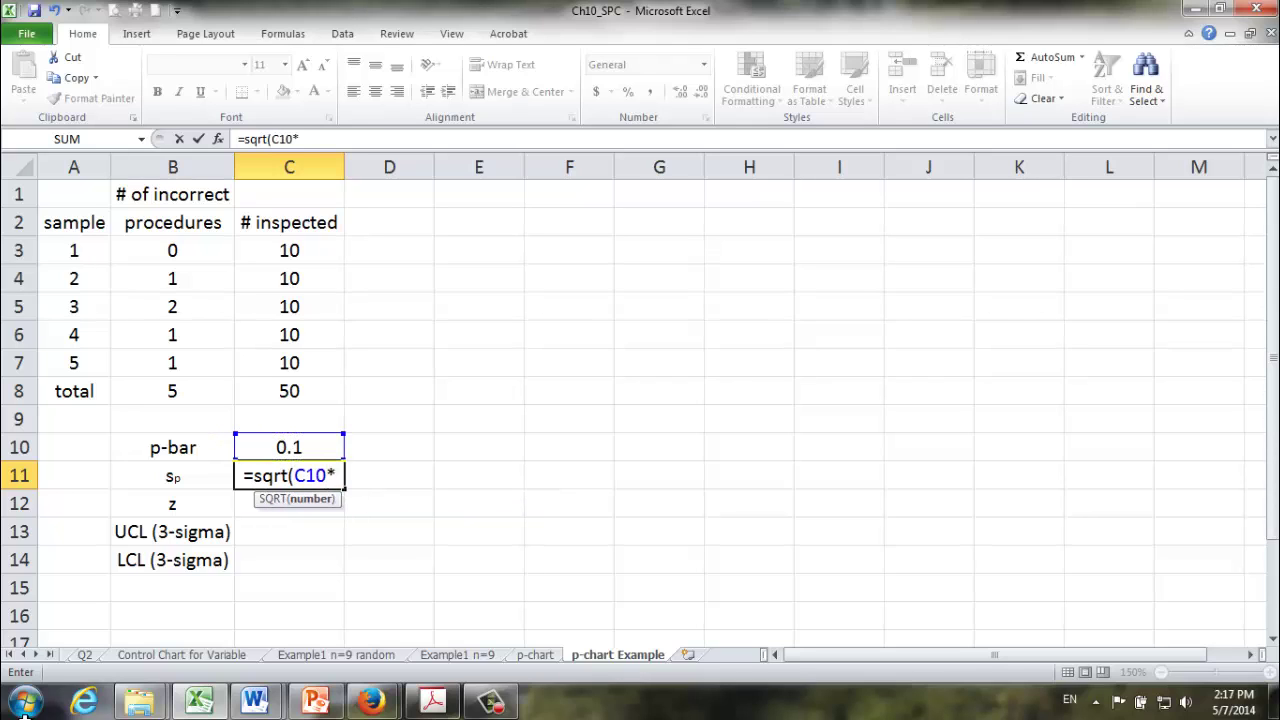
pyautogui.write('(1-')
pyautogui.press('Up')
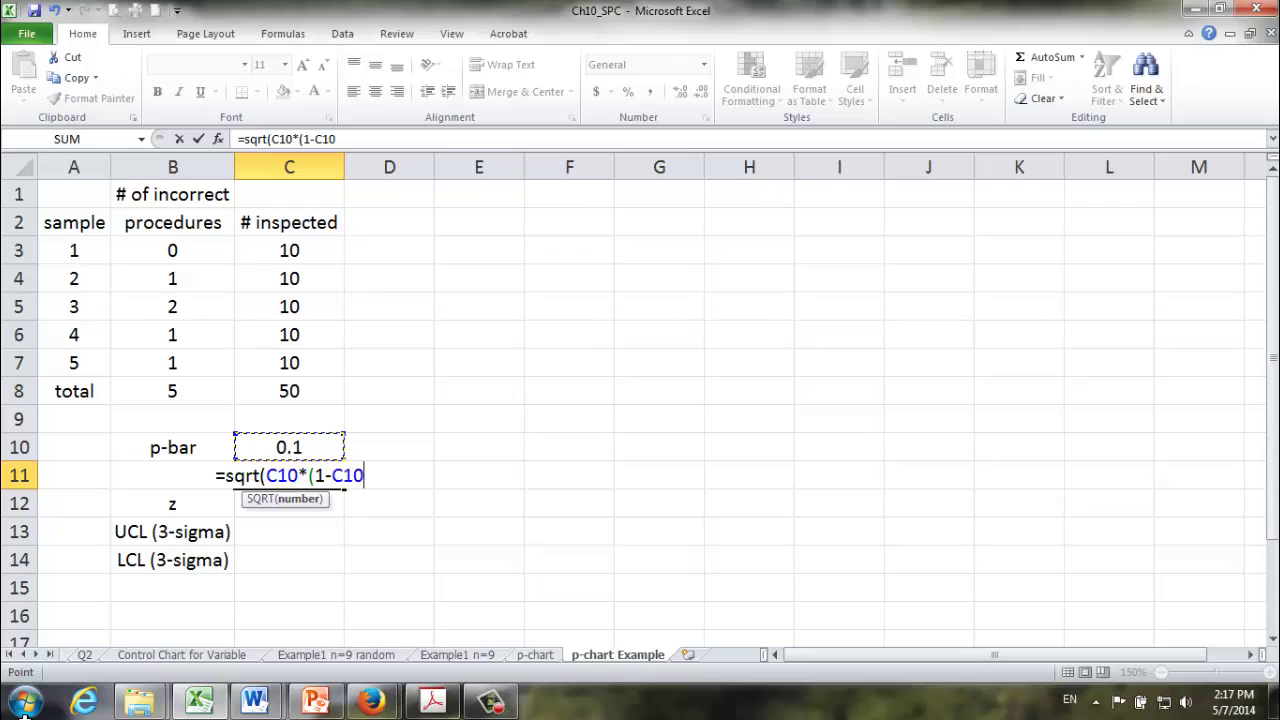
pyautogui.write(')')
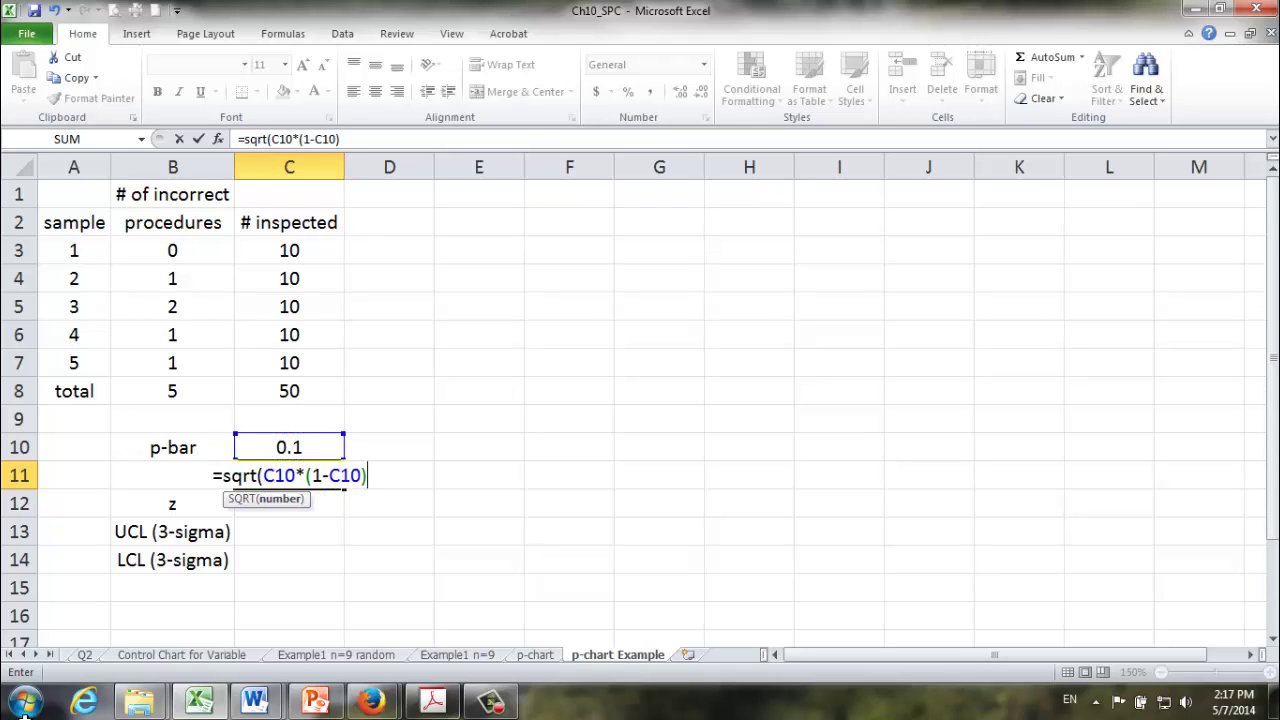
pyautogui.write('/')
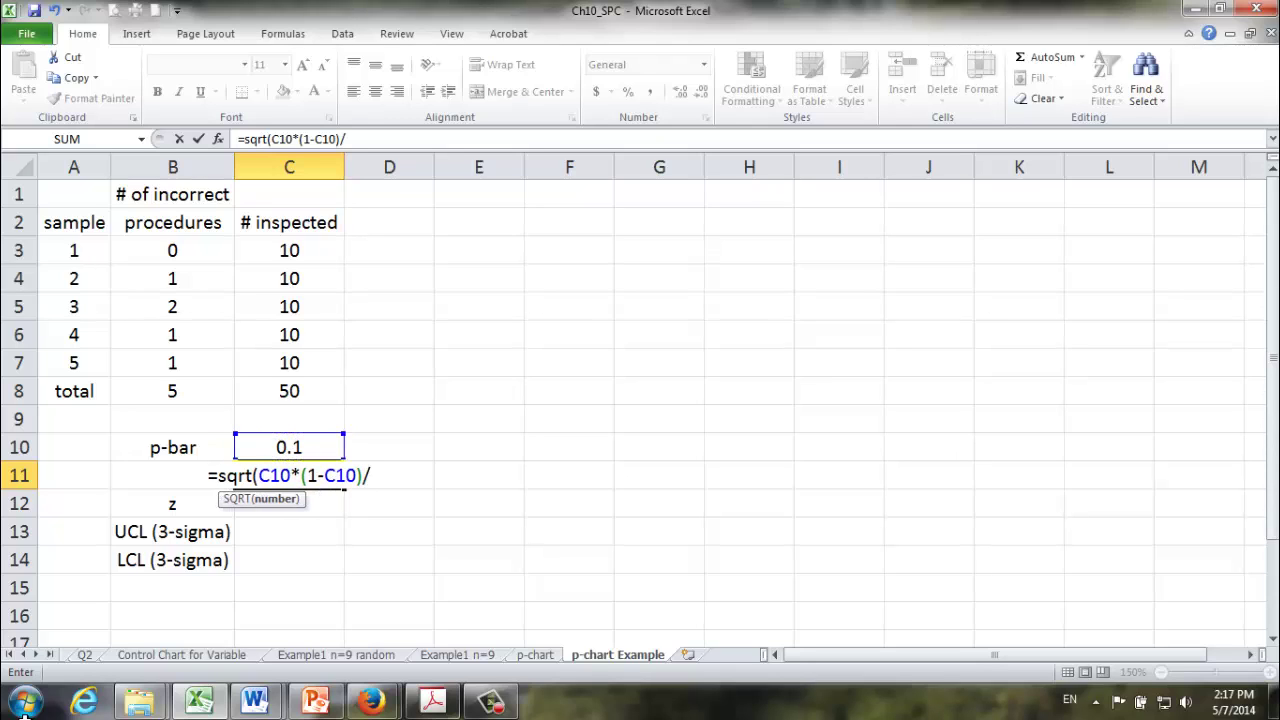
pyautogui.write('10)')
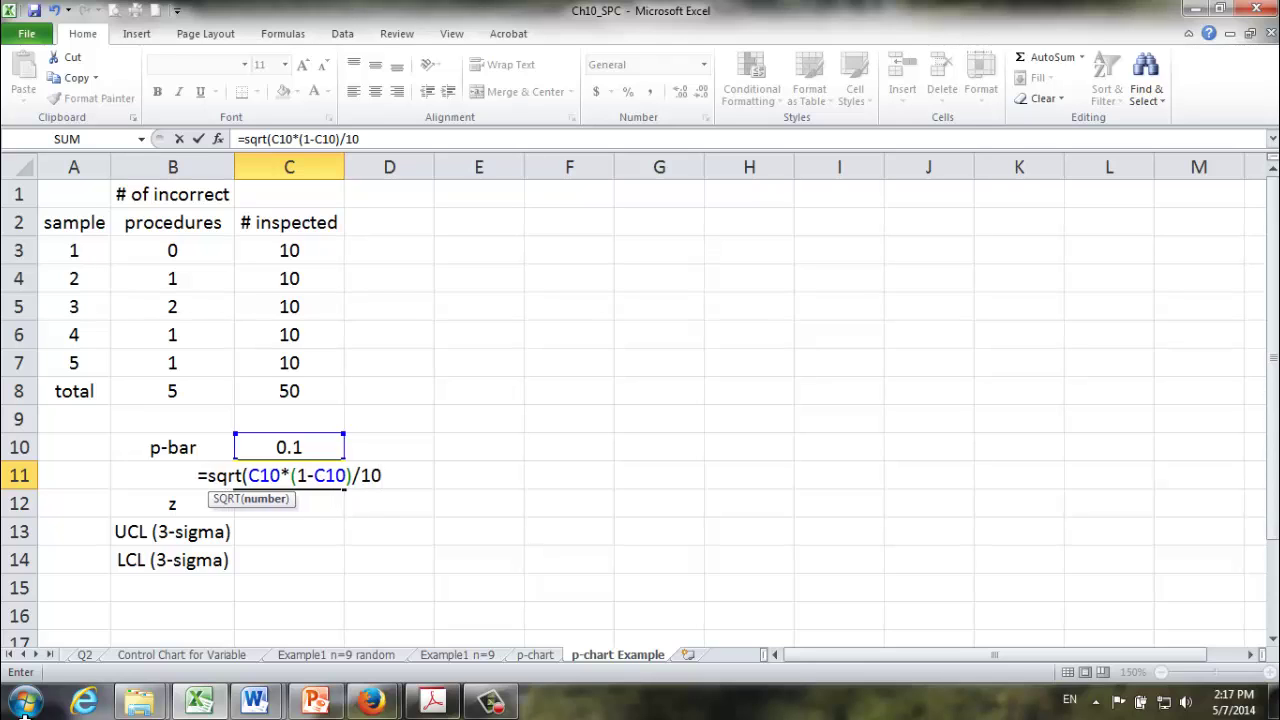
pyautogui.press('Return')
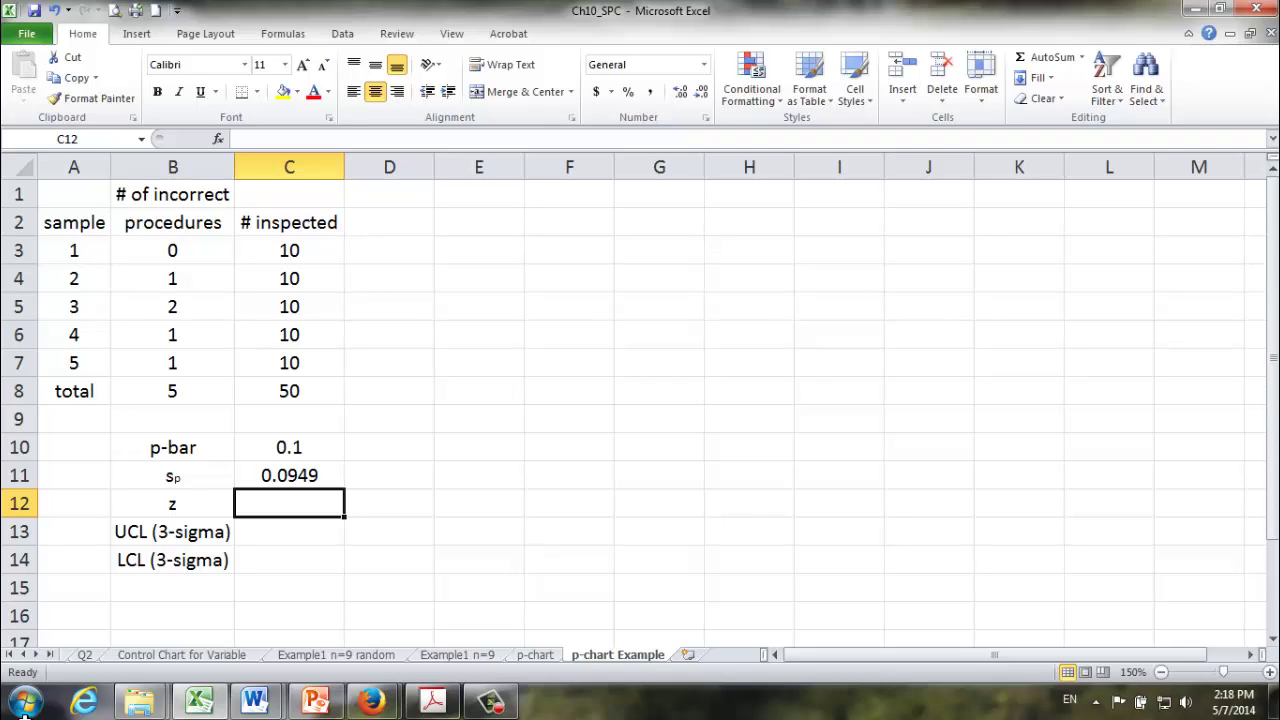
# - Set z to 3 in C12 and calculate the 3-sigma UCL in C13 with =C10+C12*C11
pyautogui.write('3')
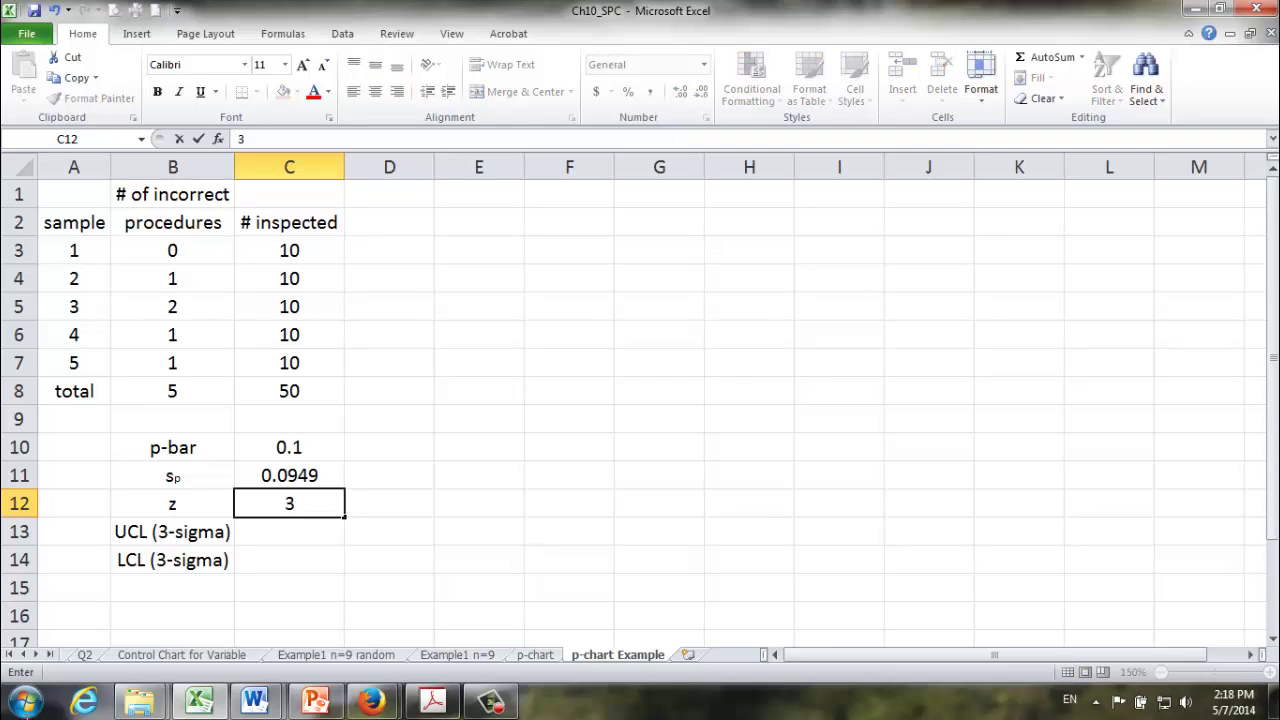
pyautogui.press('Return')
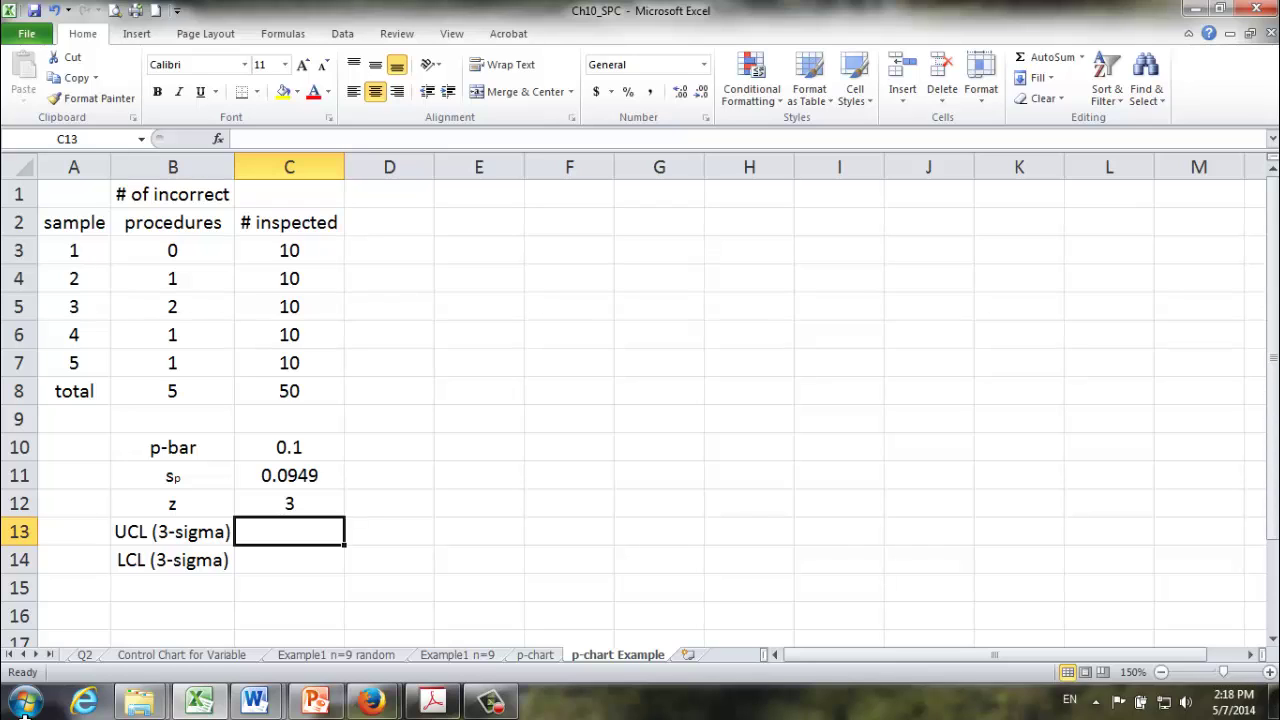
pyautogui.write('=')
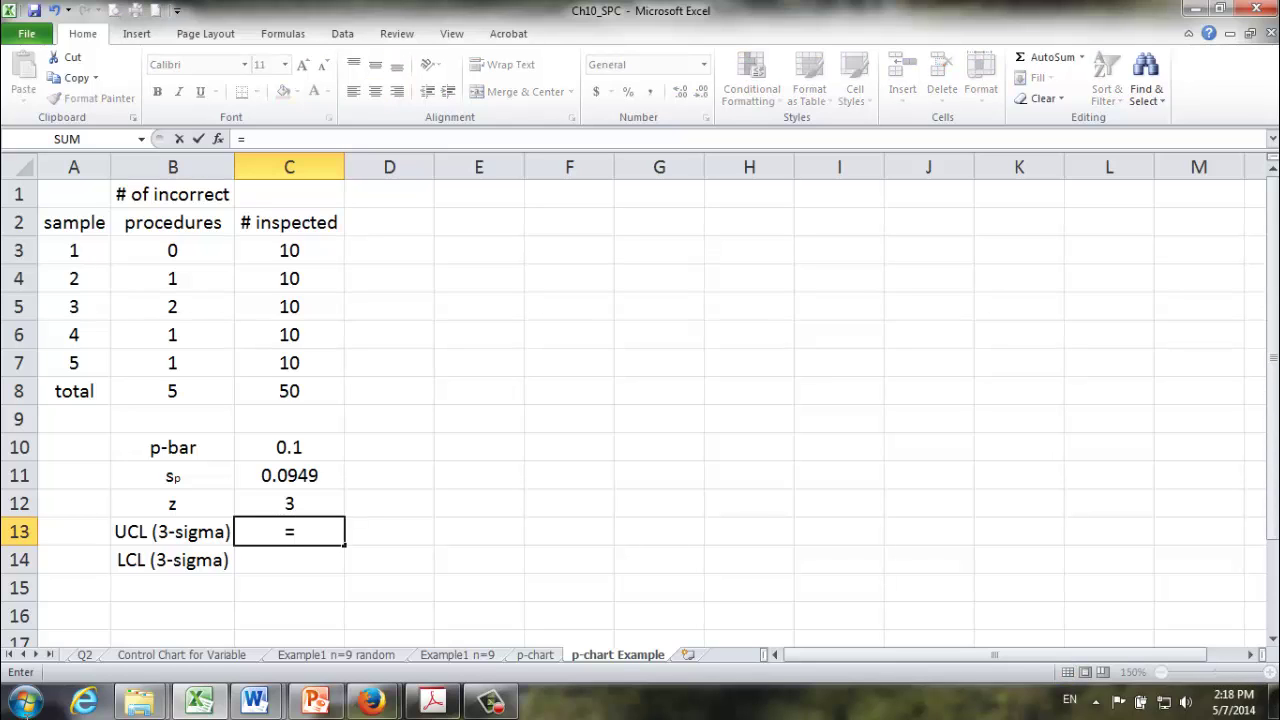
pyautogui.press('Up')
pyautogui.press('Up')
pyautogui.press('Up')
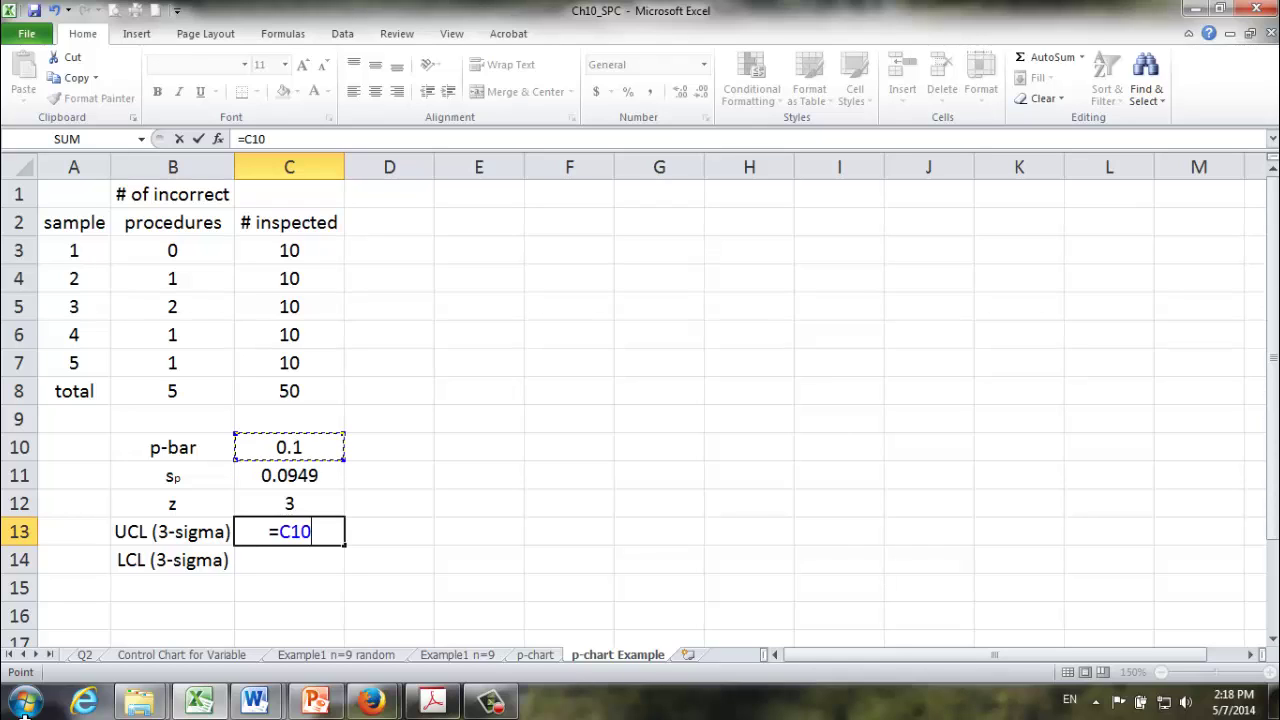
pyautogui.write('+')
pyautogui.press('Up')
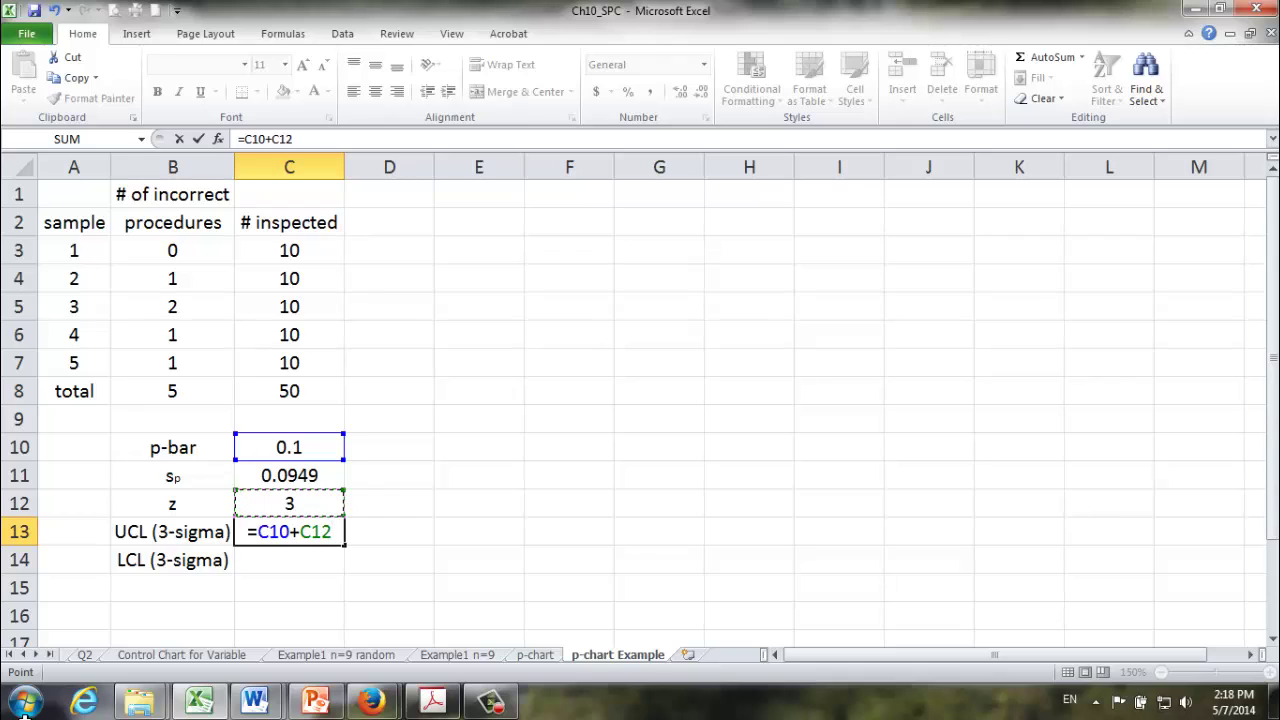
pyautogui.write('*')
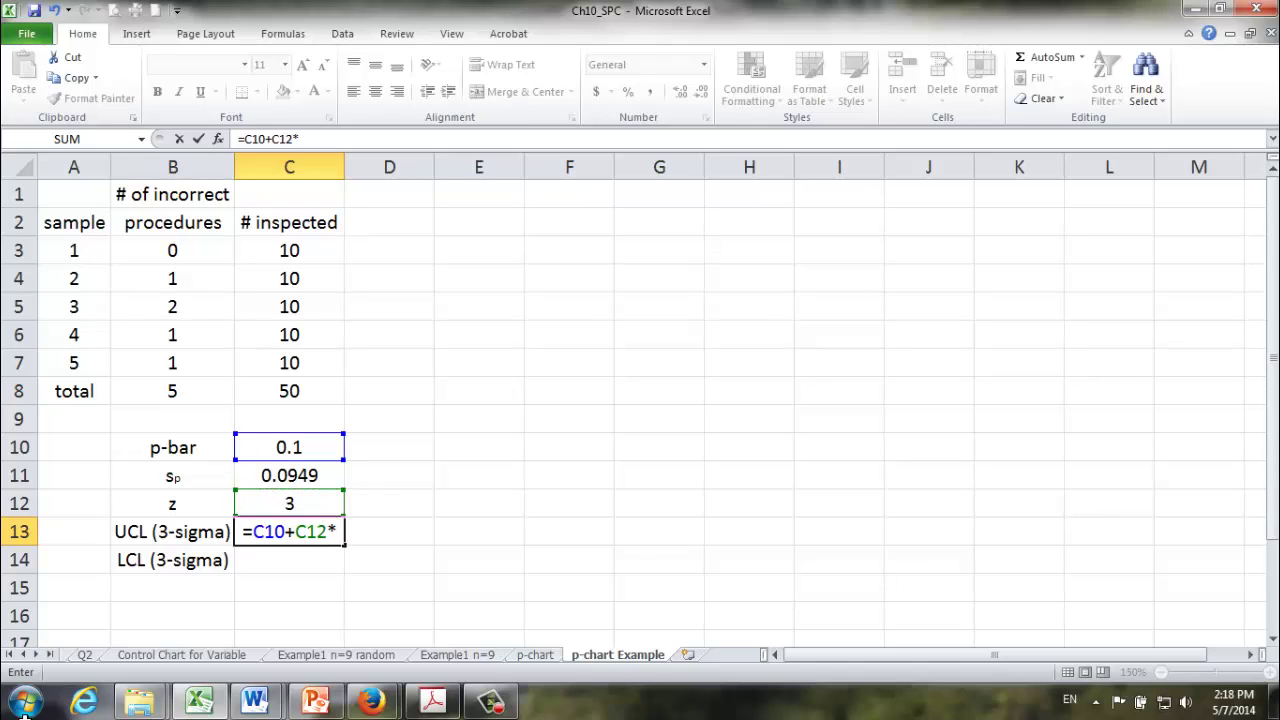
pyautogui.press('Up')
pyautogui.press('Up')
pyautogui.press('Return')
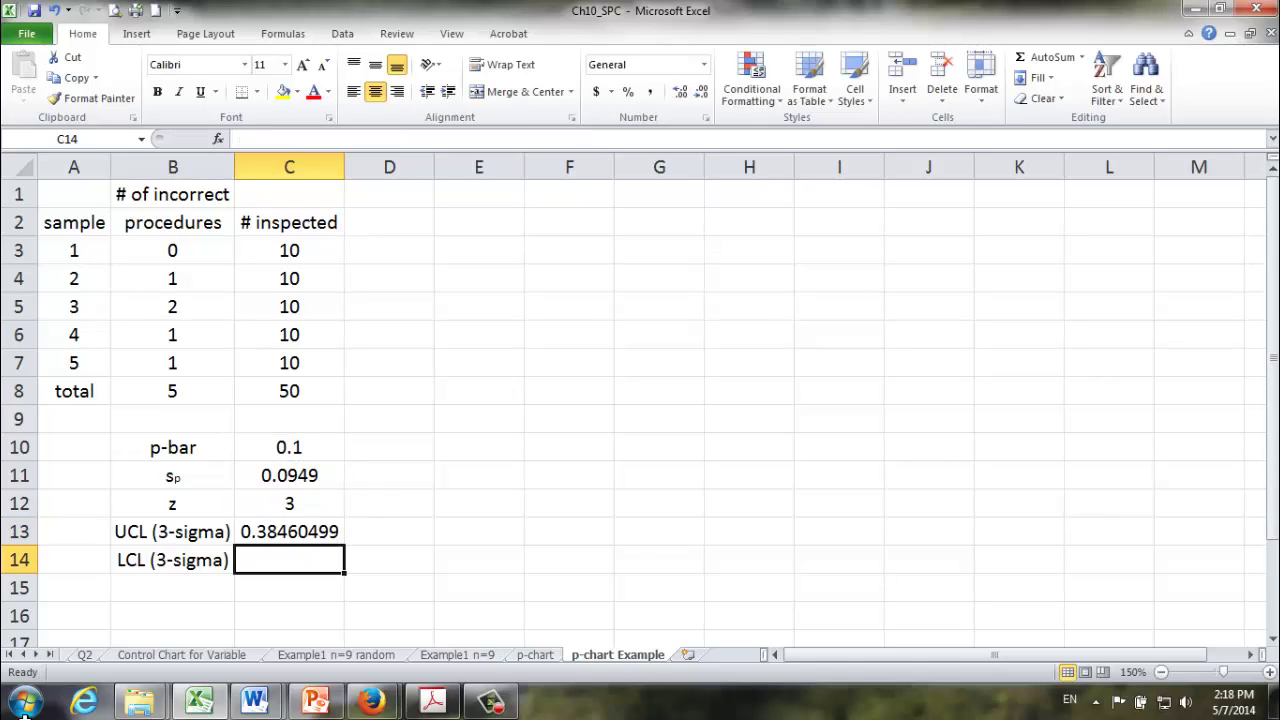
# - Calculate the 3-sigma LCL in C14 with the formula =C10-3*C11
pyautogui.write('=')
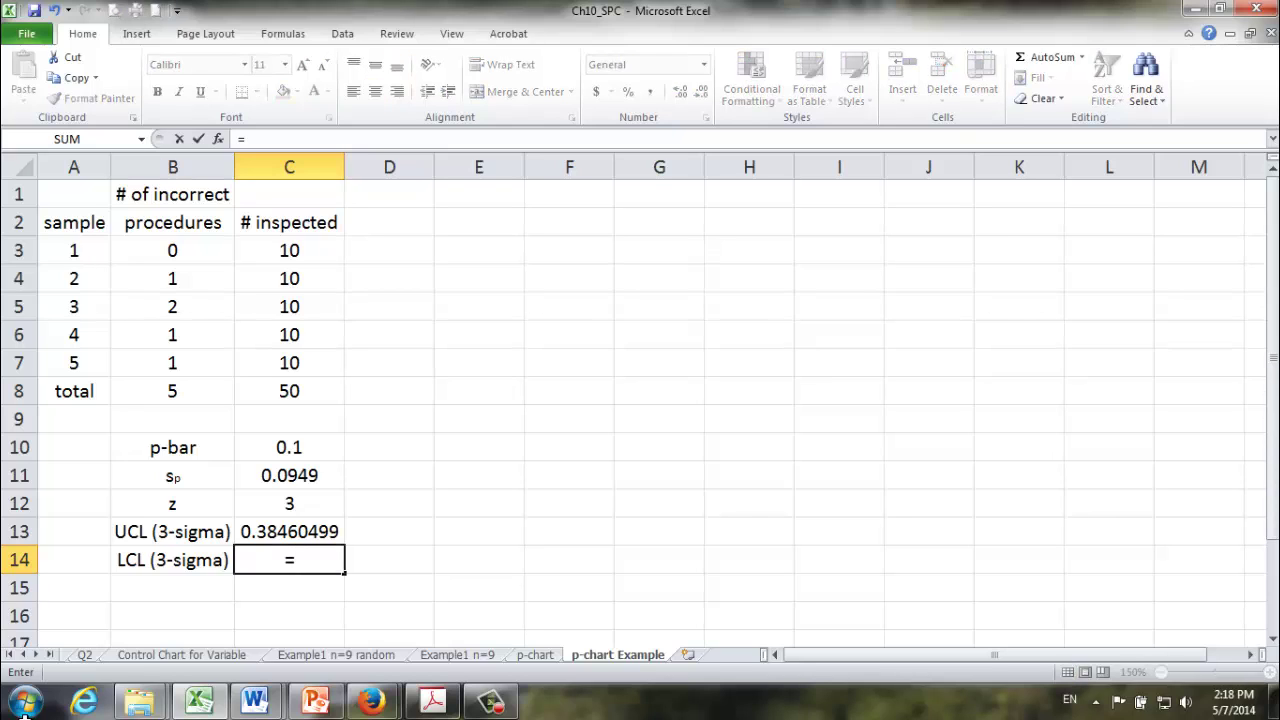
pyautogui.press('Up')
pyautogui.press('Up')
pyautogui.press('Up')
pyautogui.press('Up')
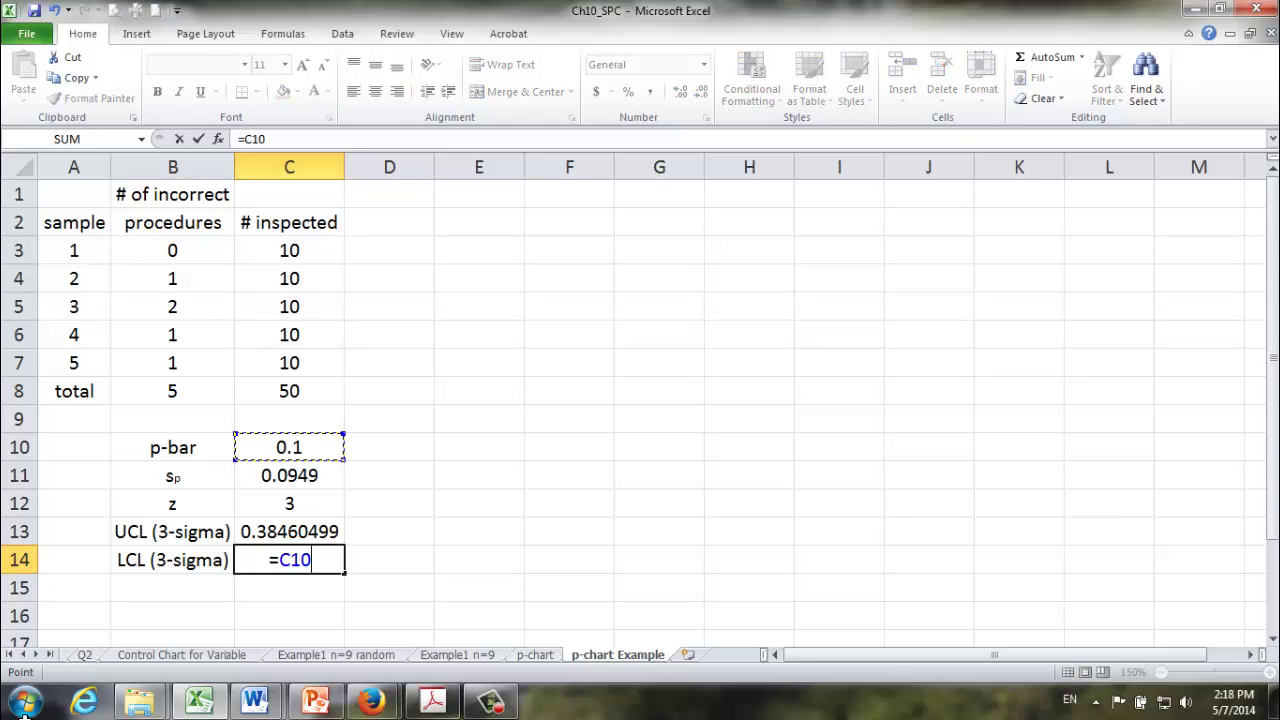
pyautogui.write('-3')
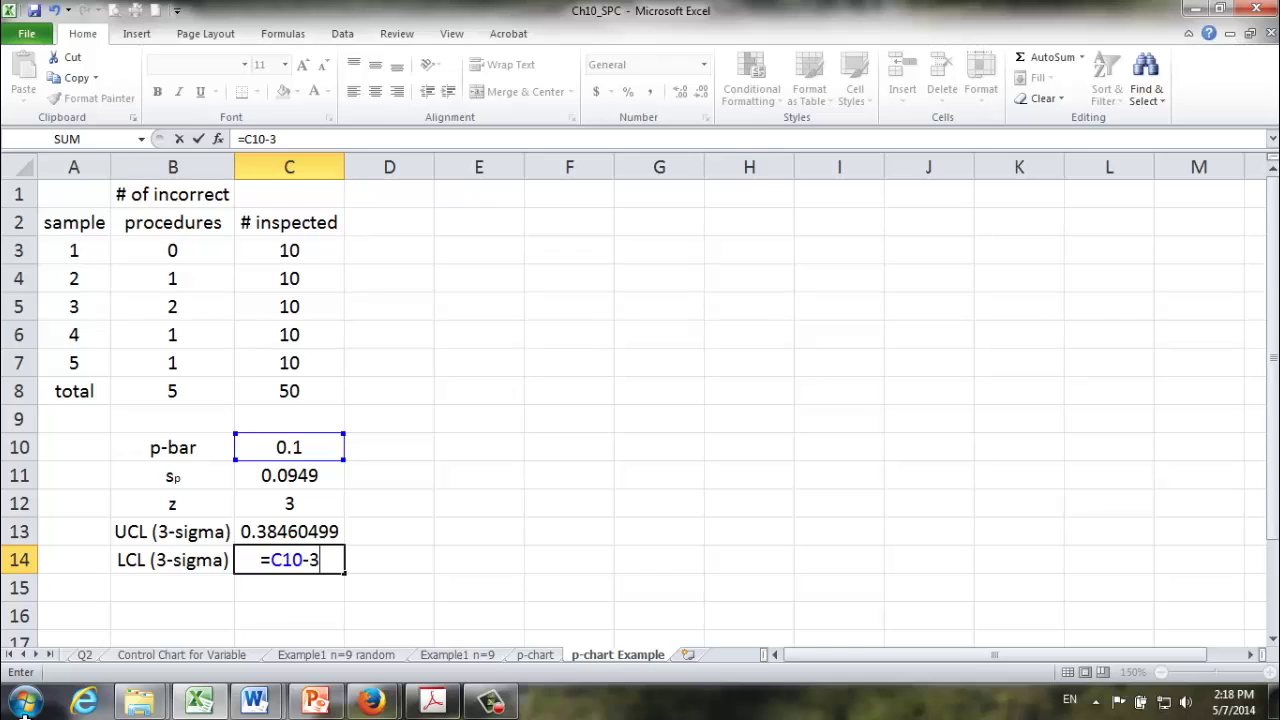
pyautogui.write('*')
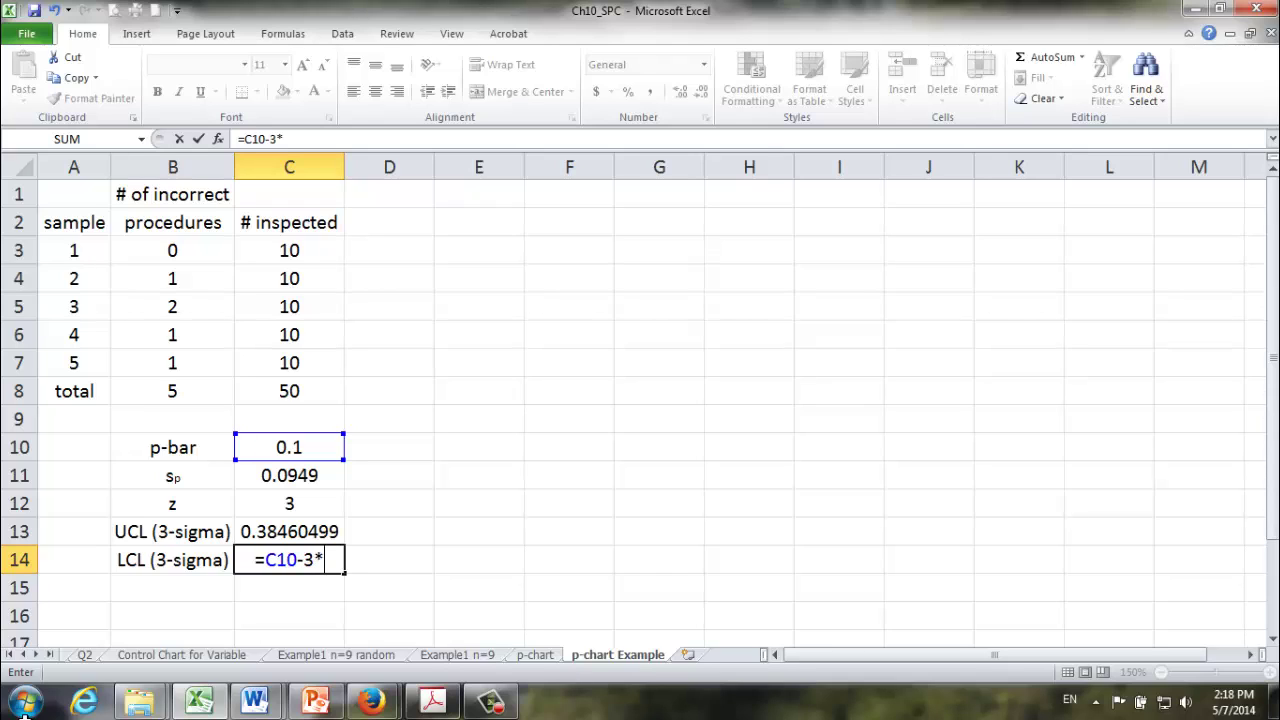
pyautogui.press('Up')
pyautogui.press('Up')
pyautogui.press('Up')
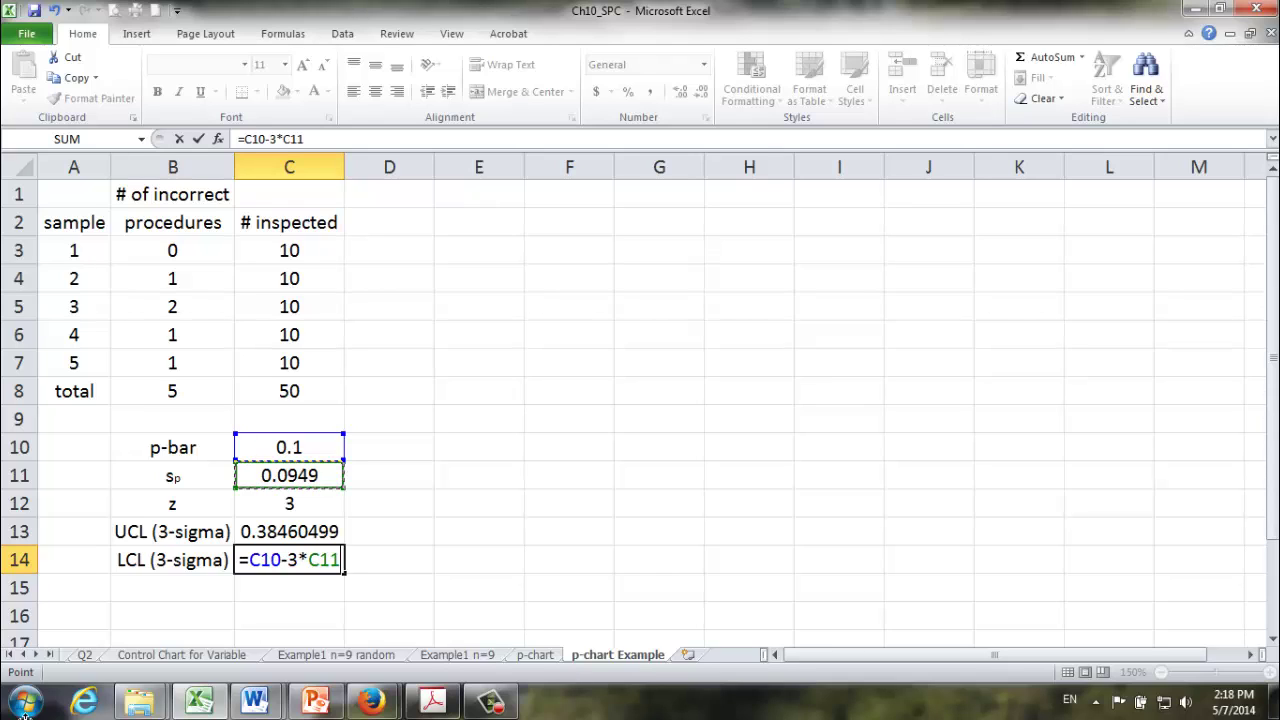
pyautogui.press('Return')
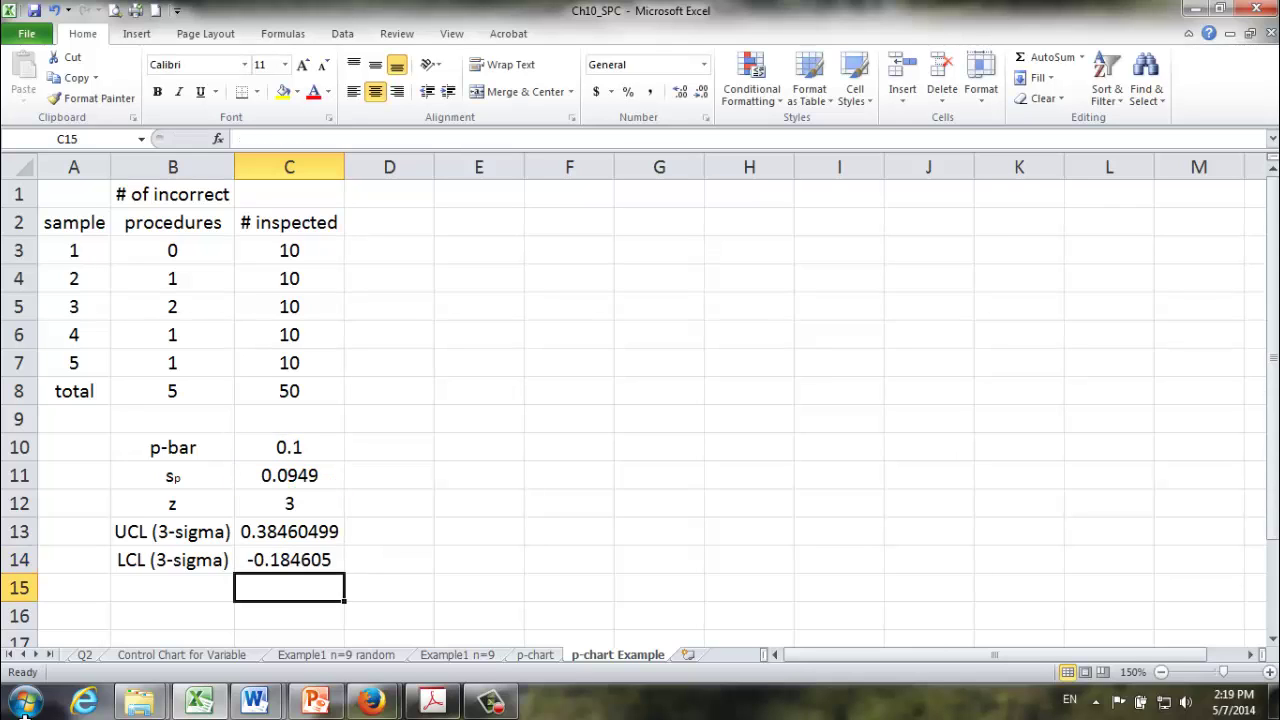
# - Wrap the LCL formula in C14 in a MAX function with 0, as =MAX(0, C10-3*C11), to prevent a negative limit
pyautogui.press('Up')
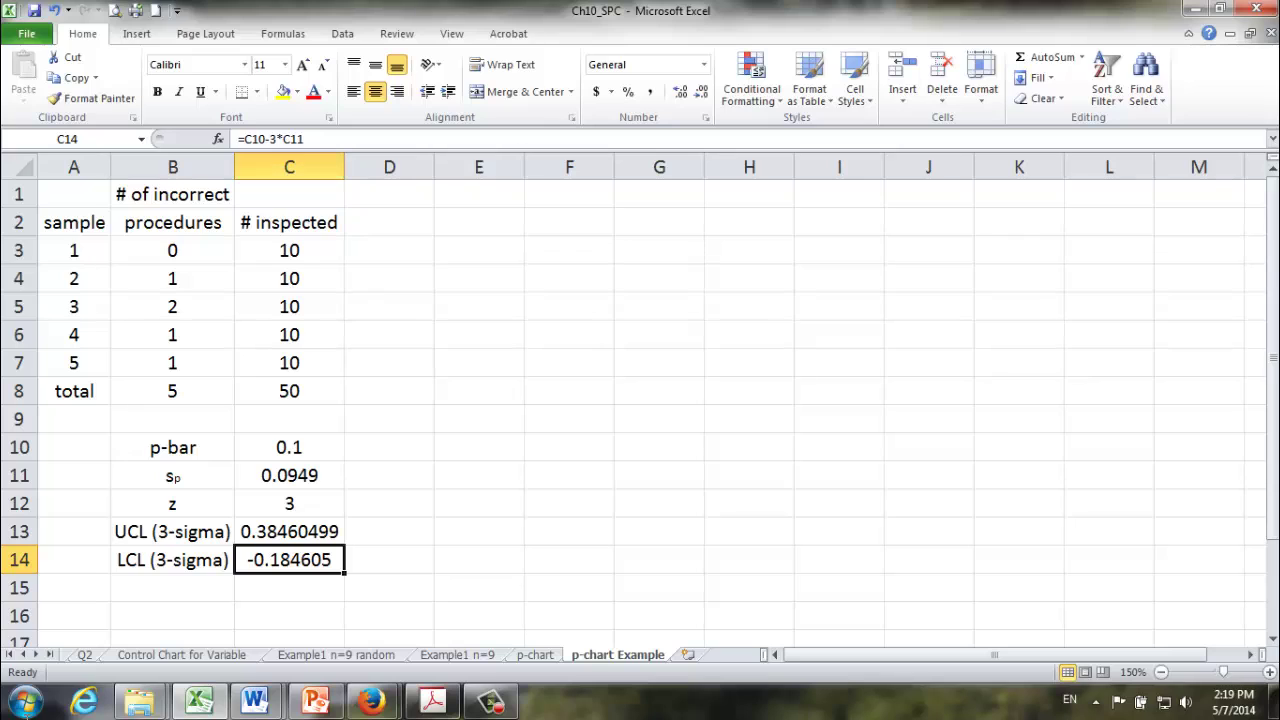
pyautogui.click(241, 140)
pyautogui.write('ma')
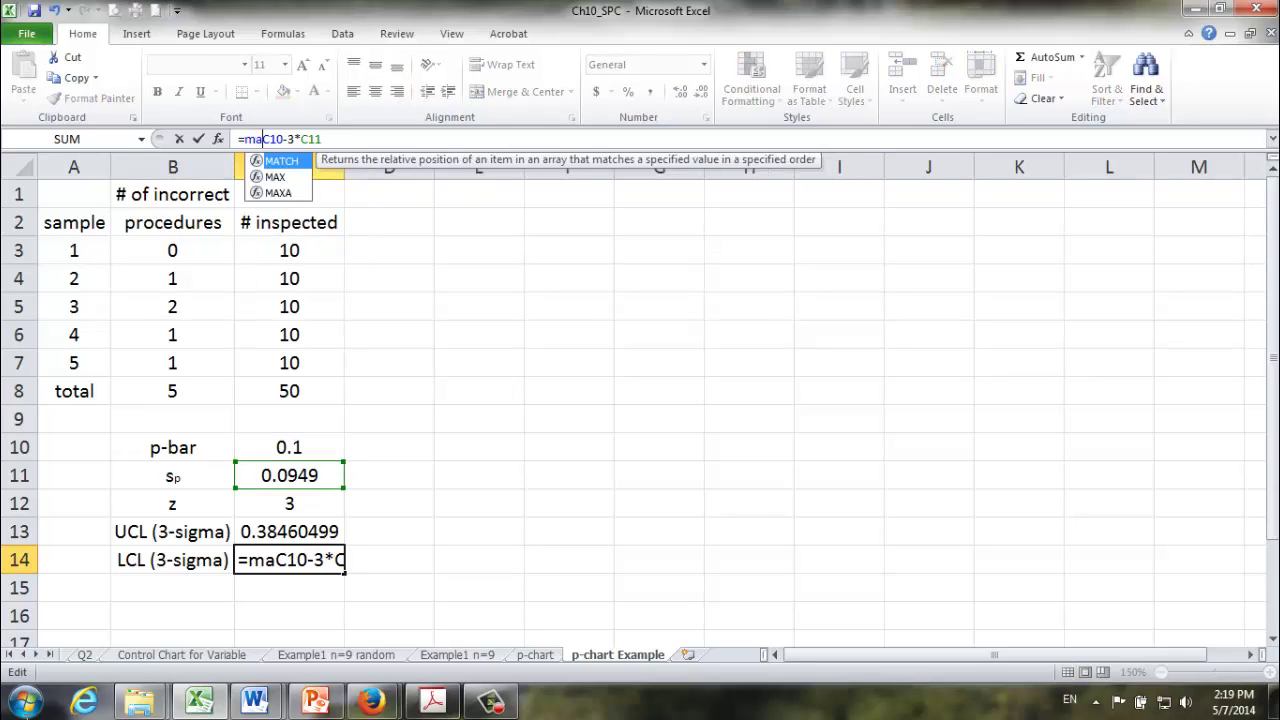
pyautogui.write('x')
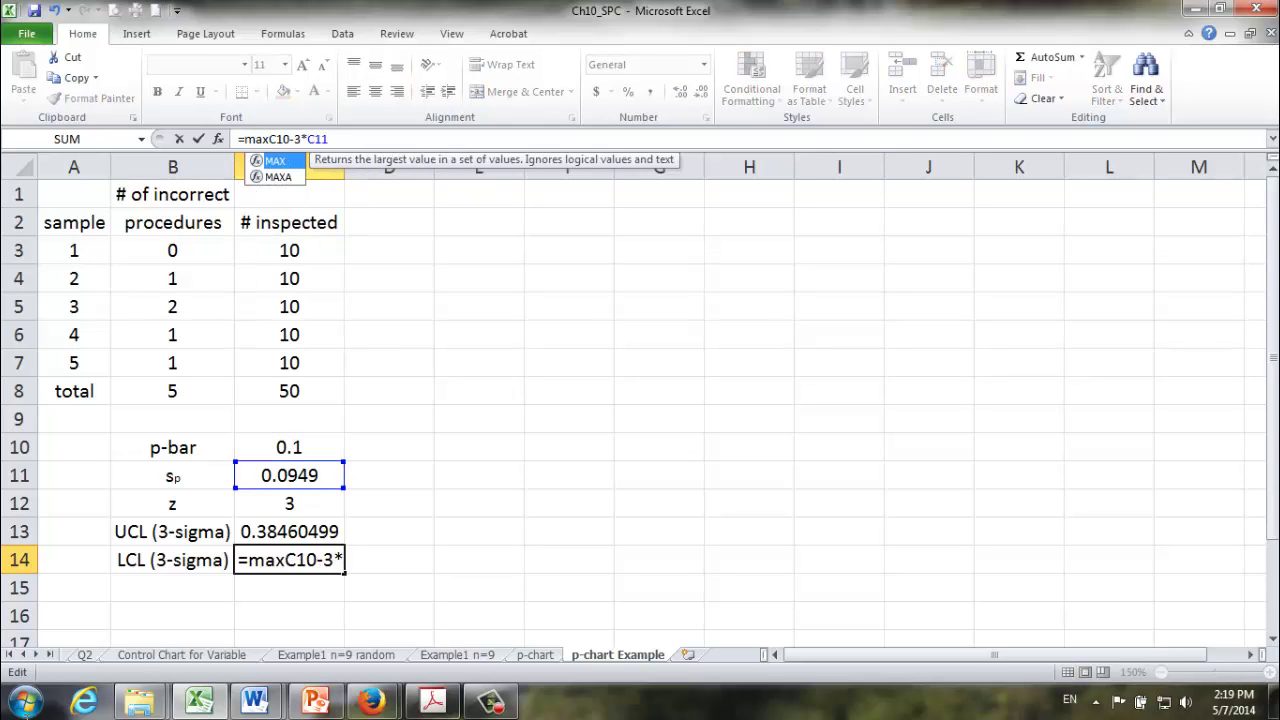
pyautogui.write('(0')
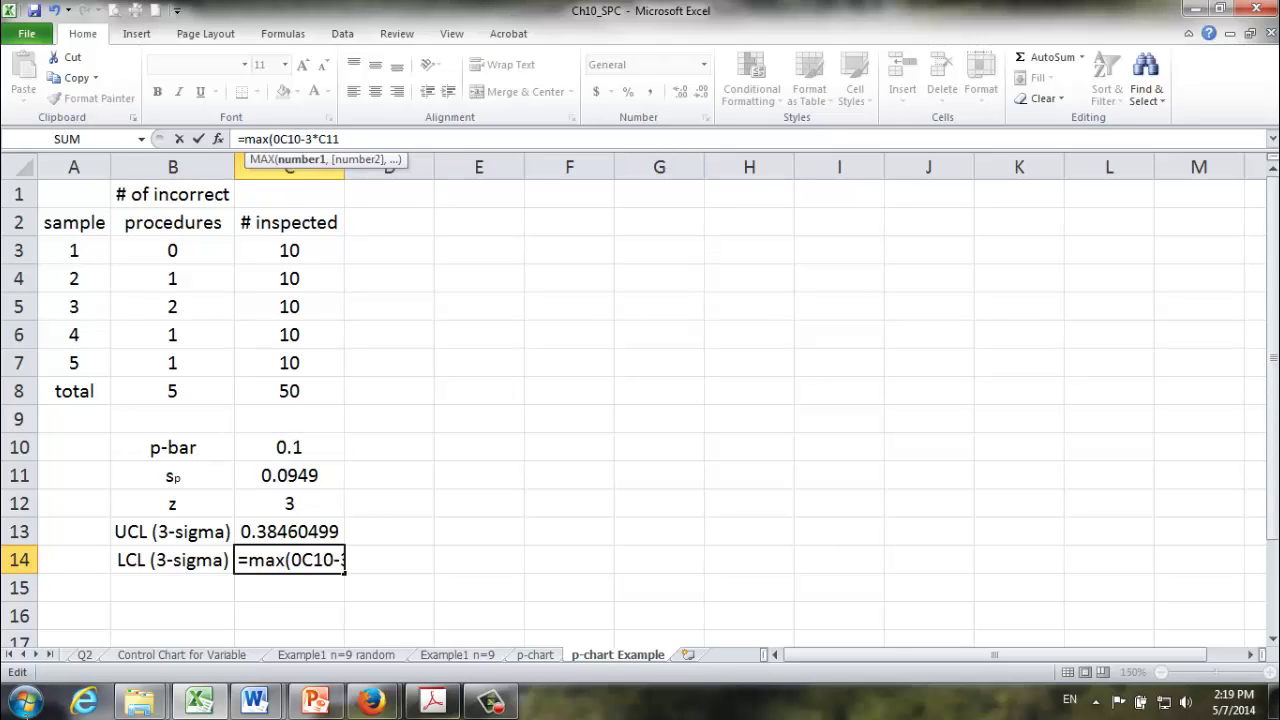
pyautogui.write(',')
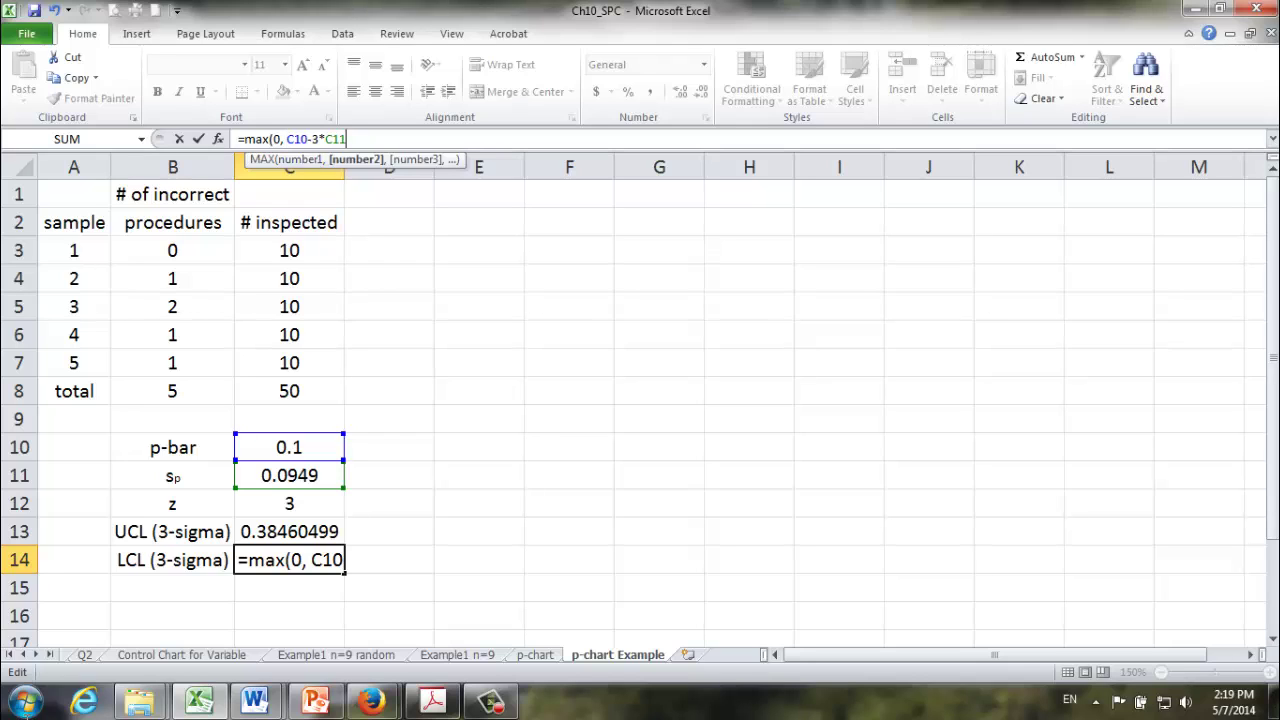
pyautogui.write(')')
pyautogui.press('Return')
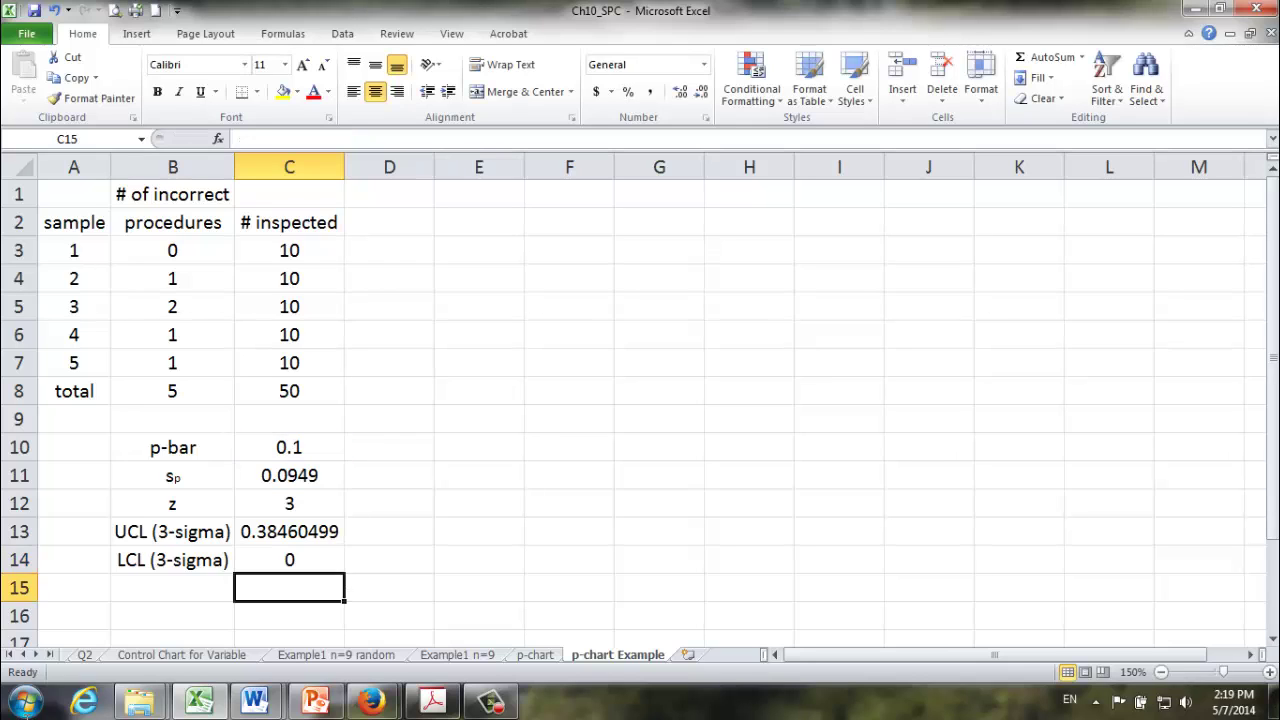
pyautogui.press('Up')
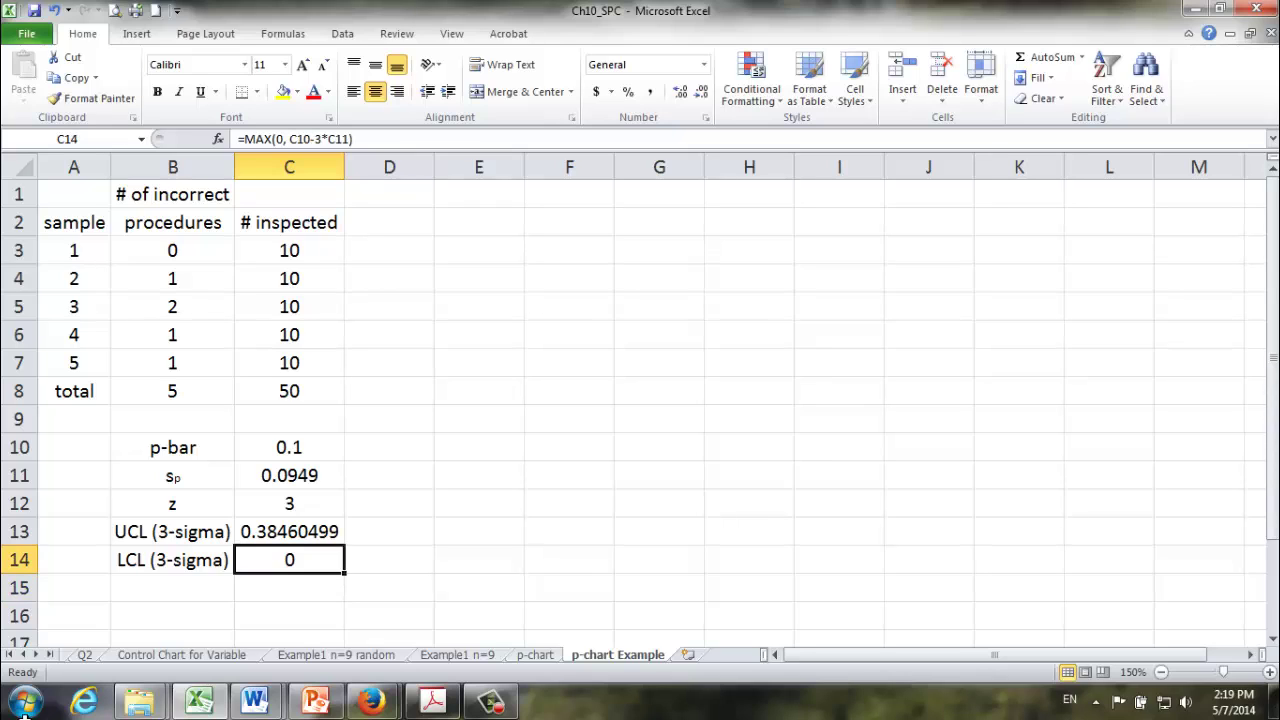